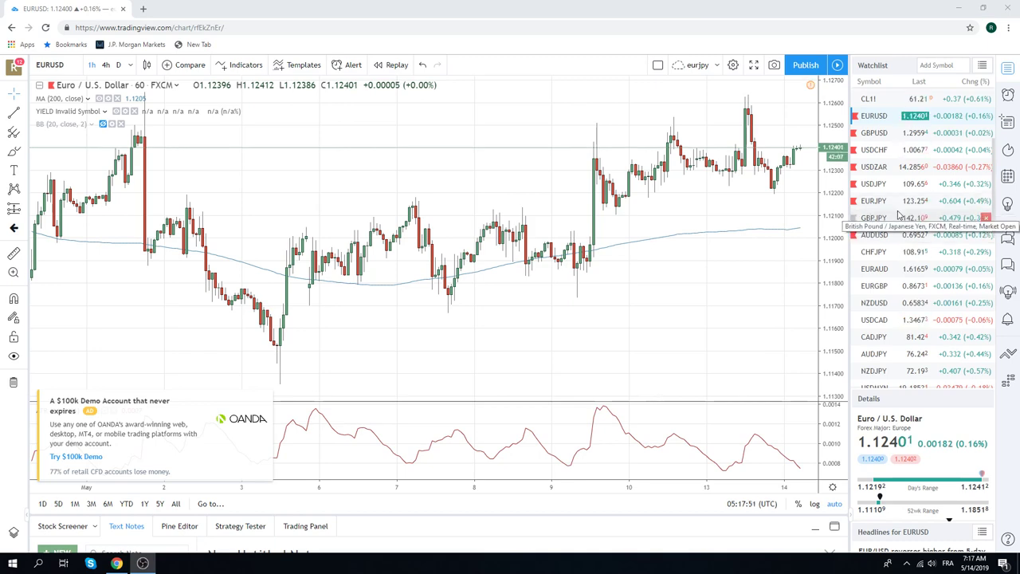
# Load USDJPY from the watchlist onto the chart in place of EURUSD.
pyautogui.click(875, 184)
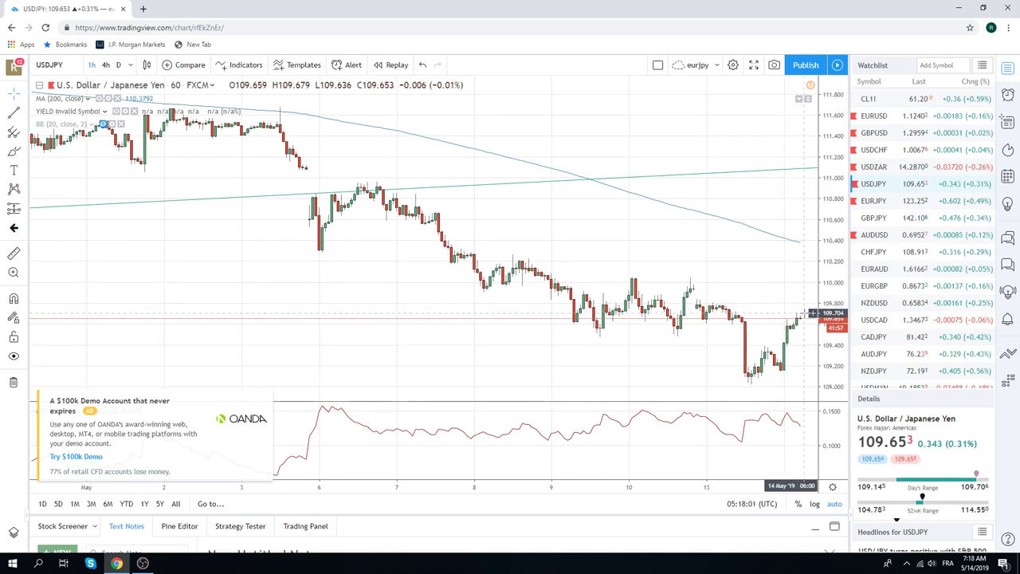
# Chart EURJPY from the watchlist, then move on to GBPJPY hourly.
pyautogui.click(878, 206)
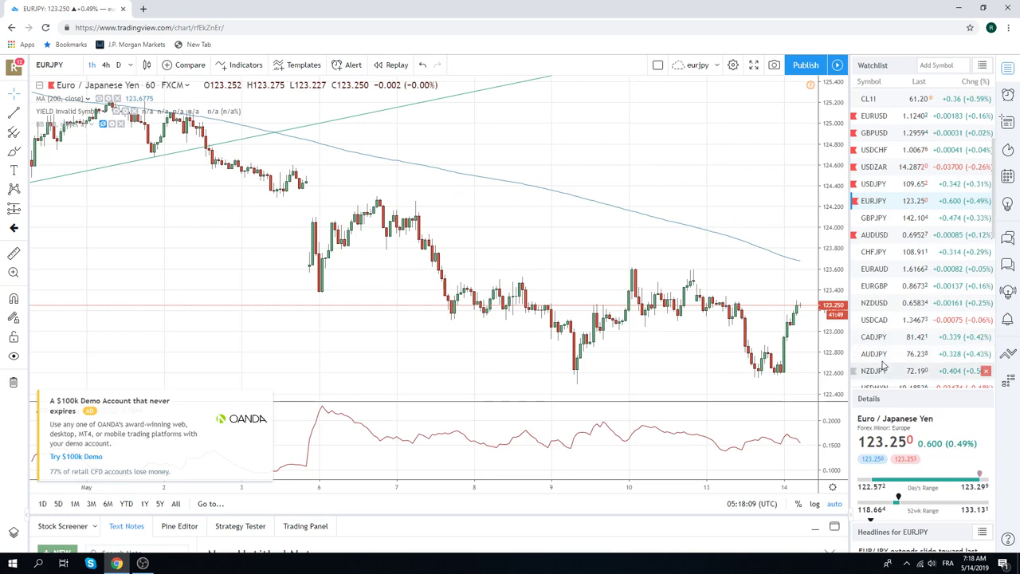
pyautogui.scroll(-1, 885, 351)
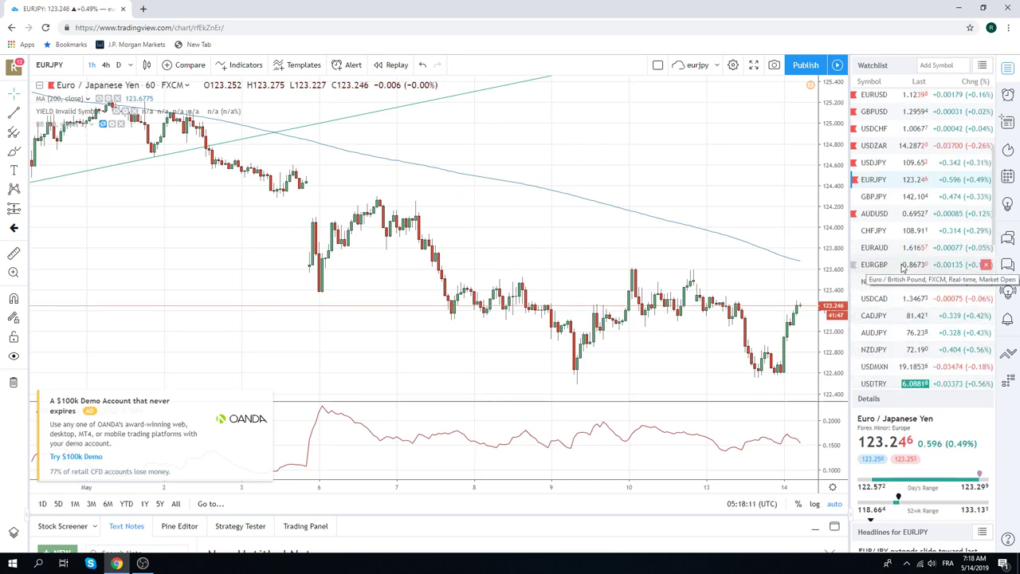
pyautogui.click(874, 197)
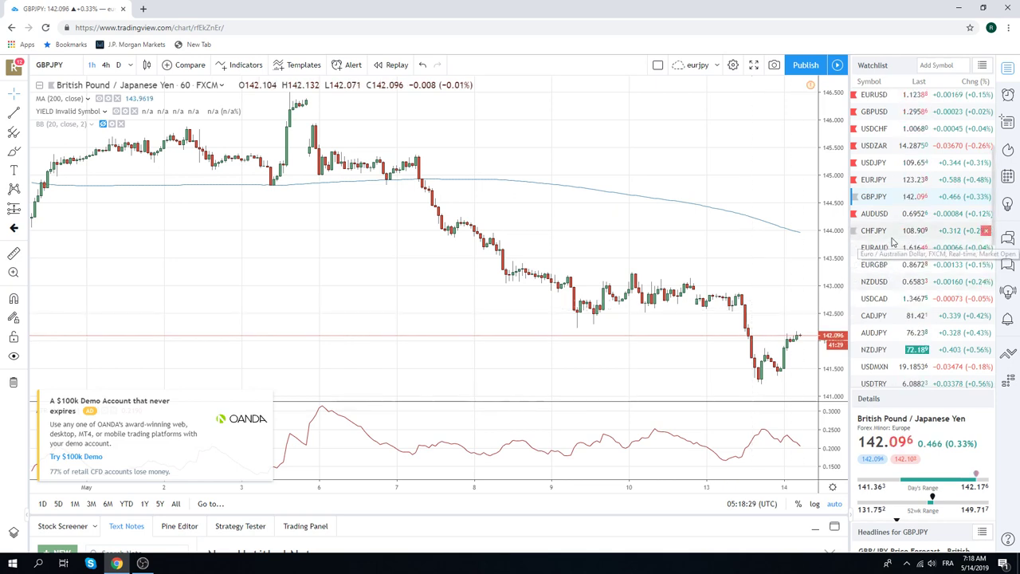
pyautogui.scroll(3, 893, 241)
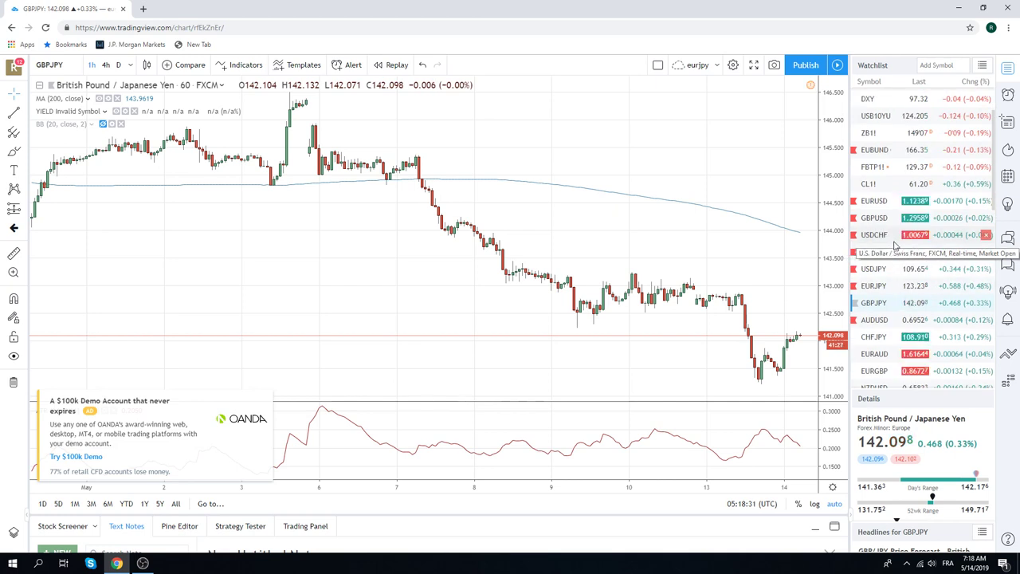
pyautogui.scroll(1, 899, 254)
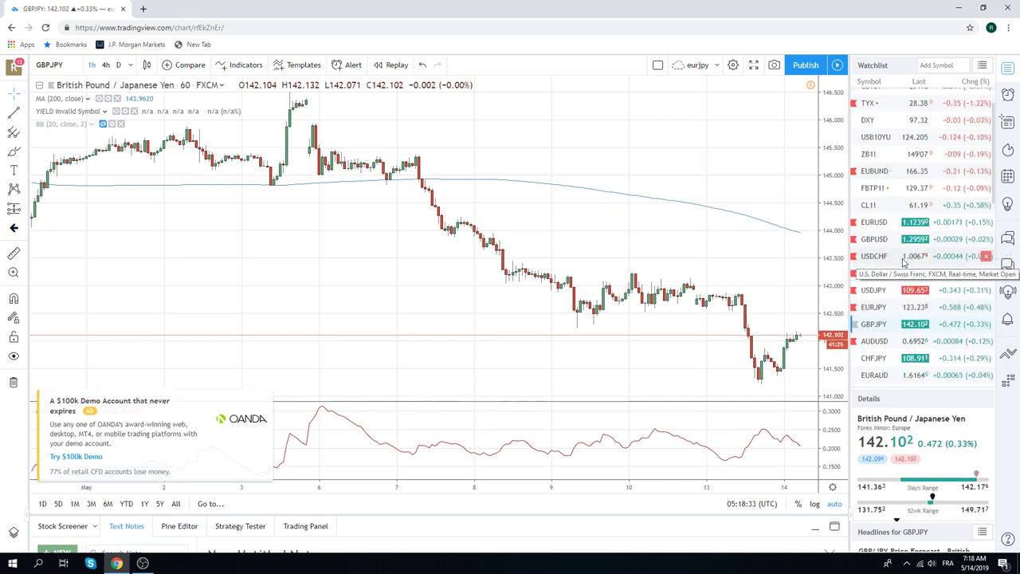
pyautogui.scroll(-1, 905, 263)
pyautogui.scroll(-2, 904, 262)
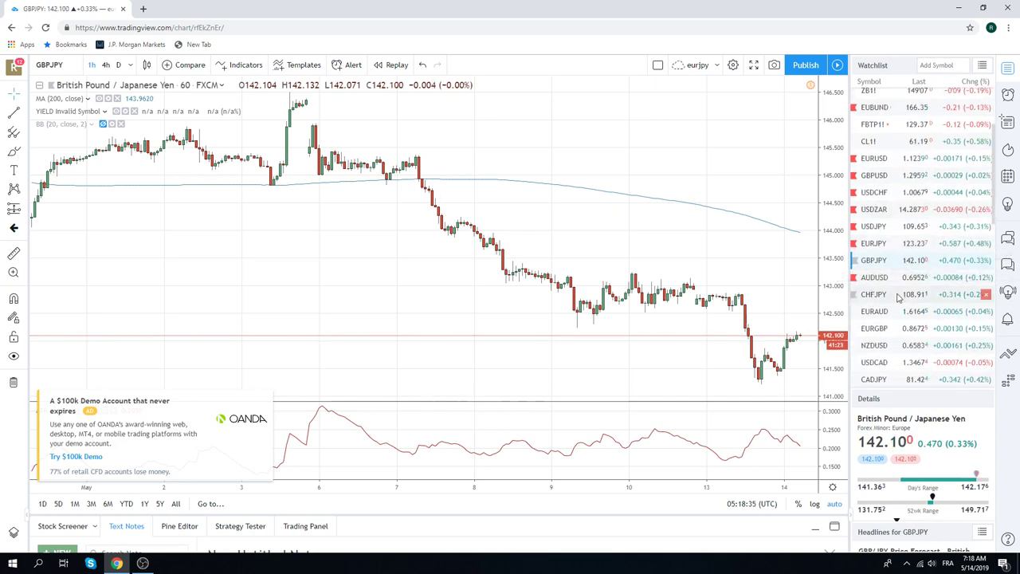
pyautogui.scroll(3, 904, 271)
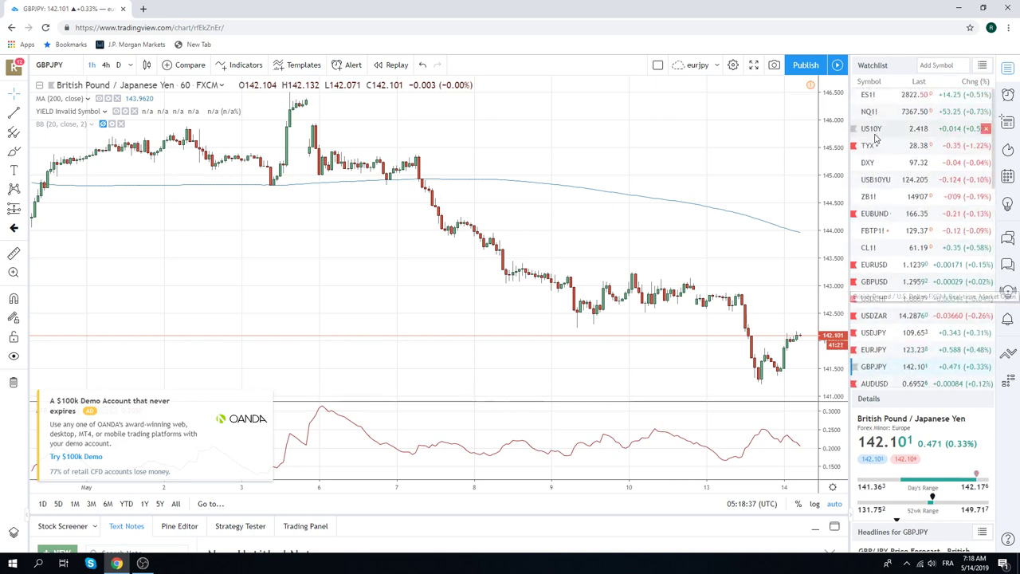
# Load the ES1! S&P 500 E-mini futures from the top of the watchlist.
pyautogui.click(880, 96)
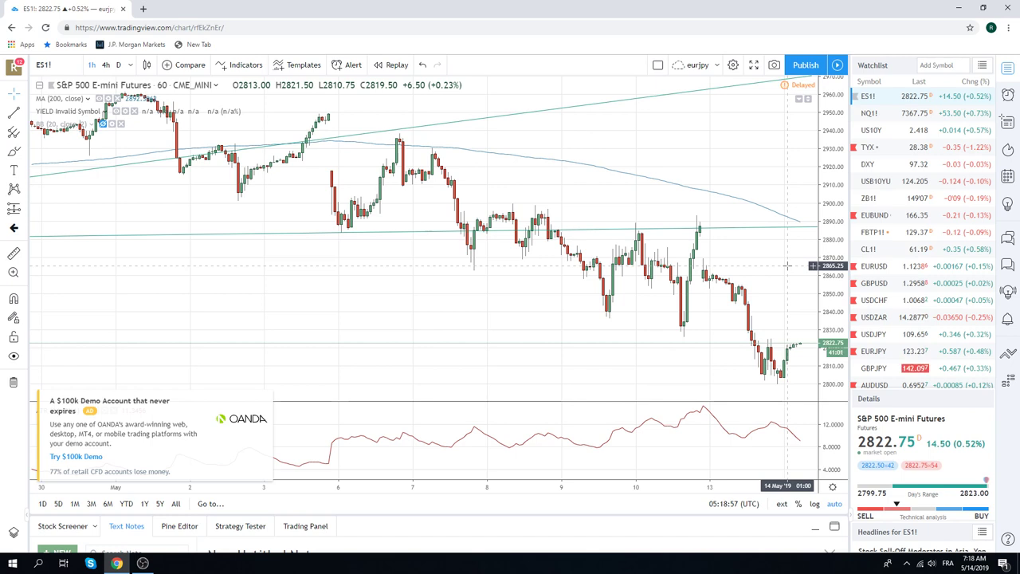
# Chart CL1! crude oil futures hourly, quoting 61.20.
pyautogui.click(876, 252)
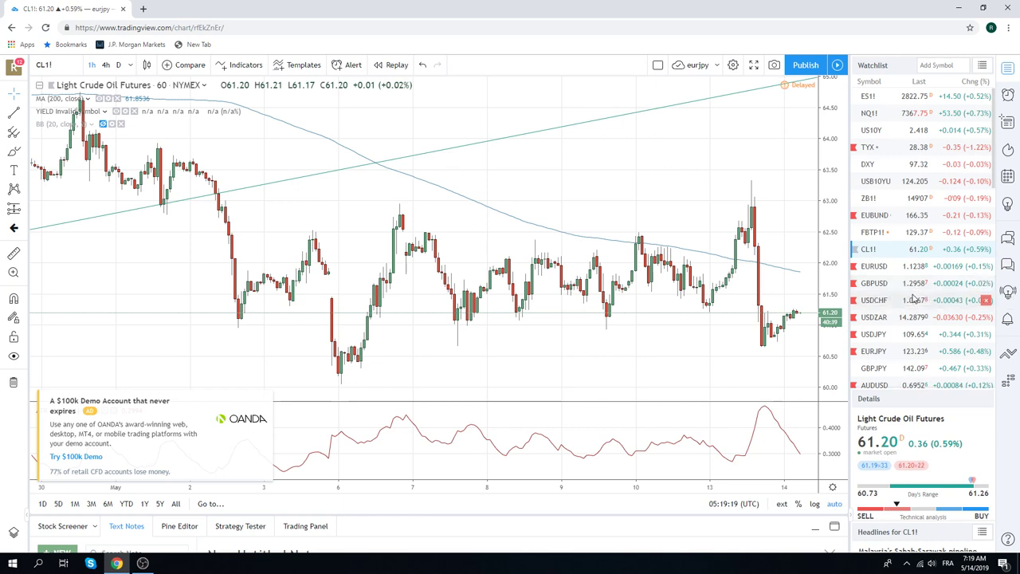
pyautogui.scroll(-1, 917, 252)
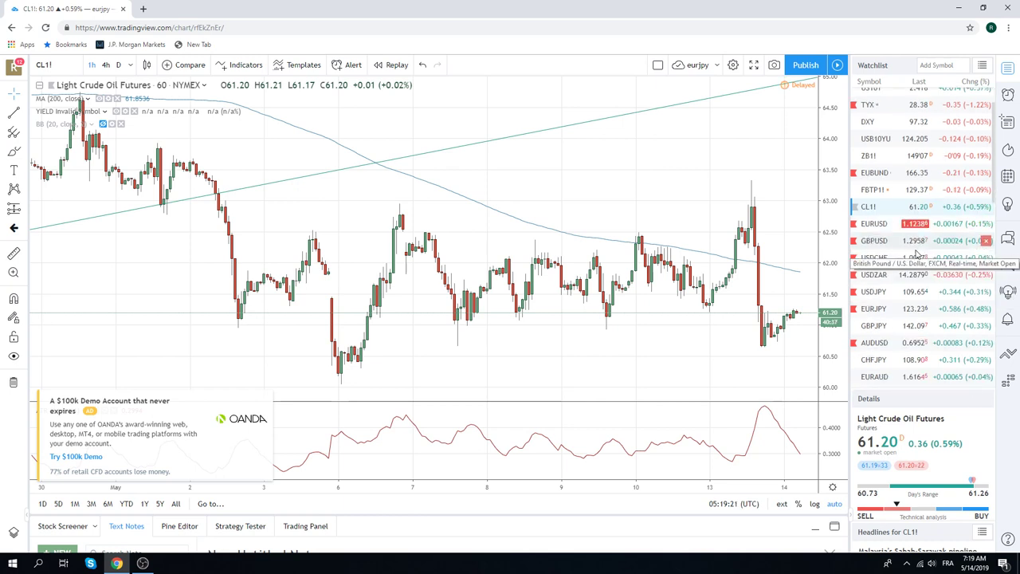
pyautogui.scroll(-1, 924, 279)
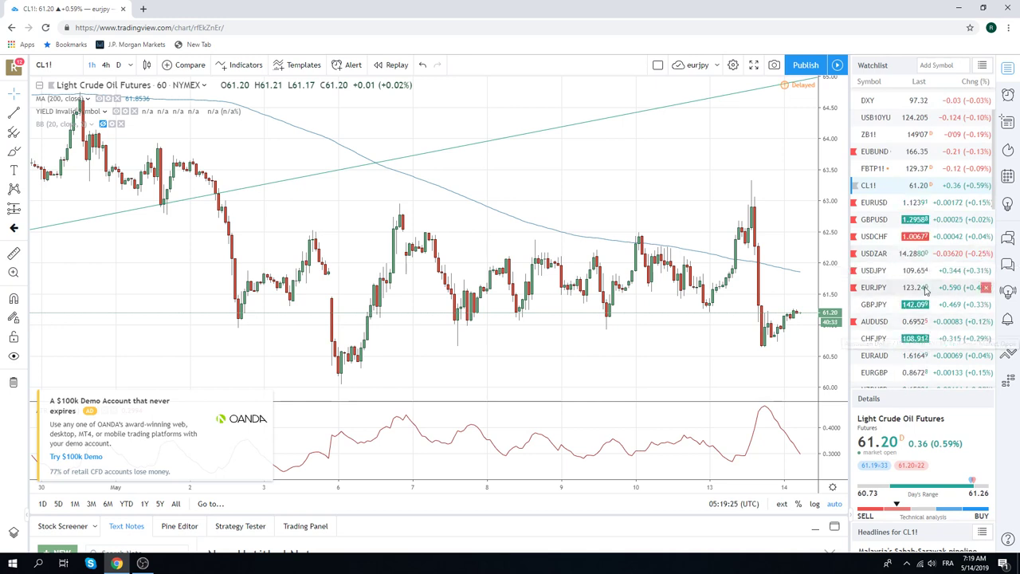
pyautogui.scroll(-2, 914, 263)
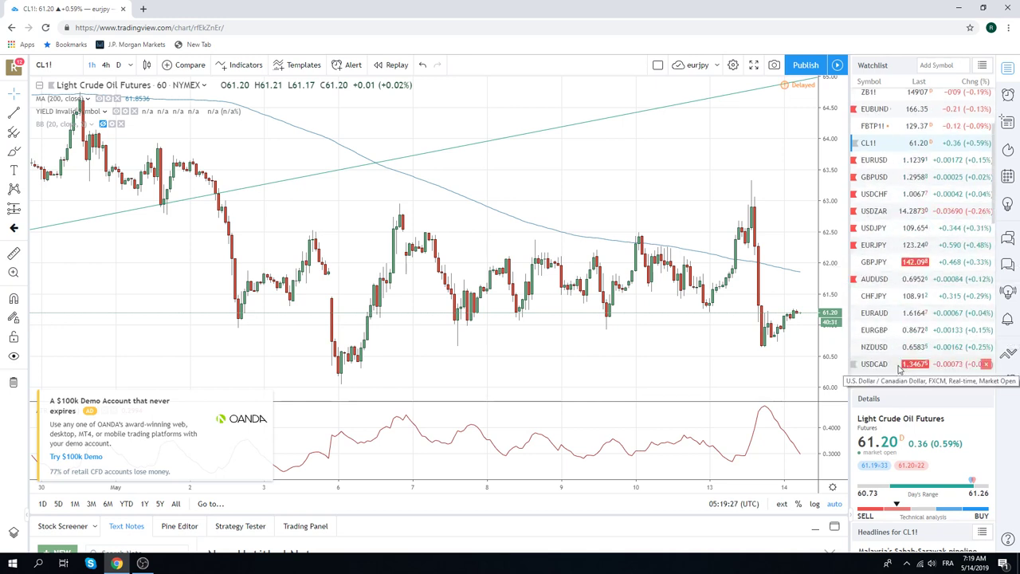
# Load USDCAD hourly from the watchlist, quoting 1.3467.
pyautogui.click(872, 365)
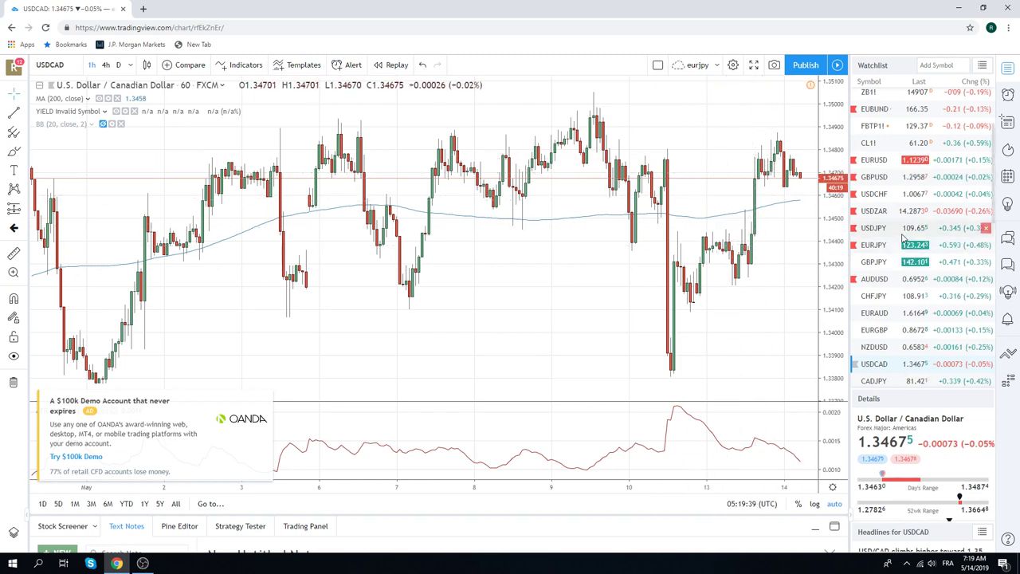
pyautogui.scroll(-1, 891, 253)
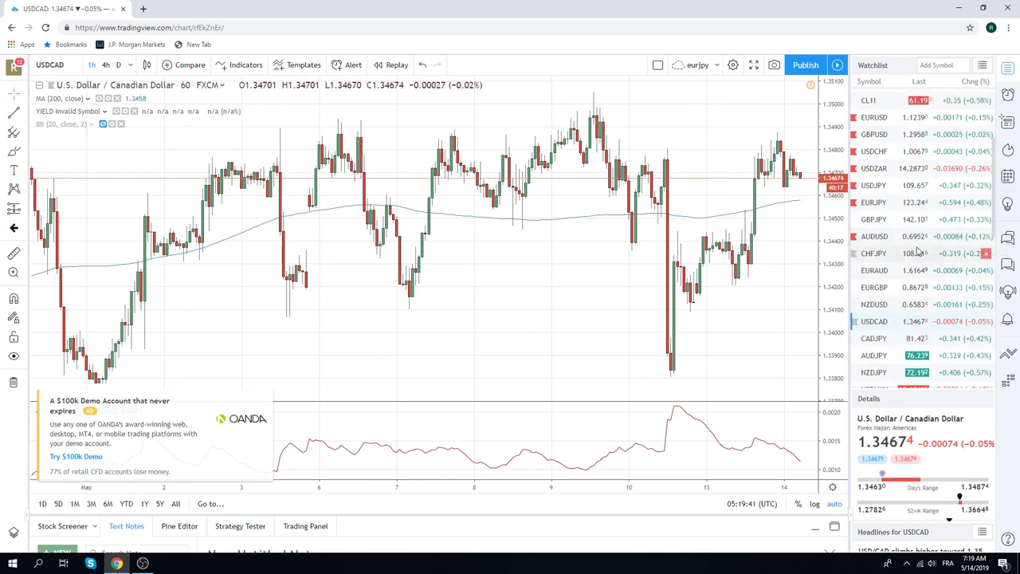
pyautogui.scroll(-1, 908, 241)
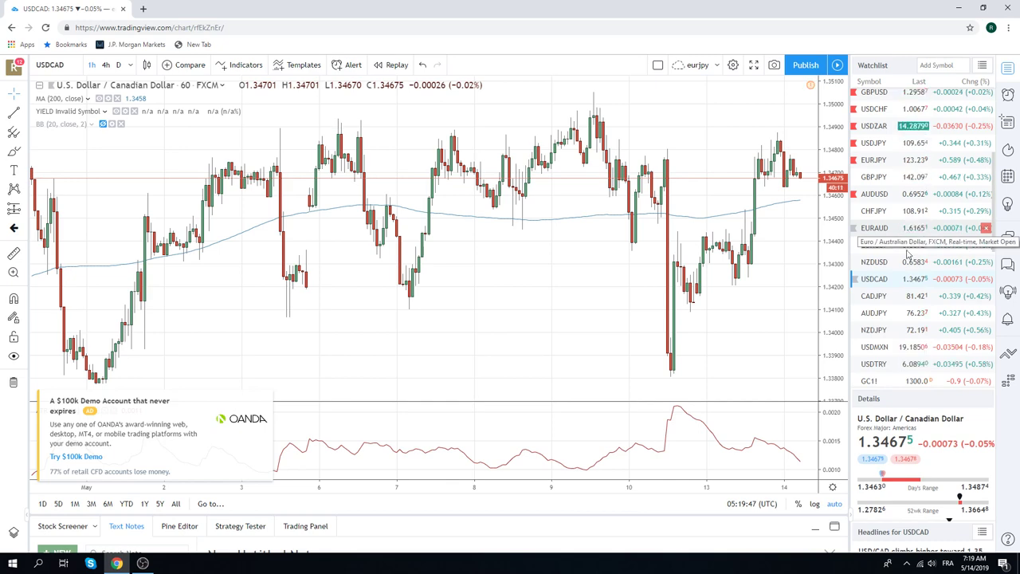
# Chart GC1! Gold Futures zoomed out on the daily (D) interval to reveal its trendlines.
pyautogui.click(869, 380)
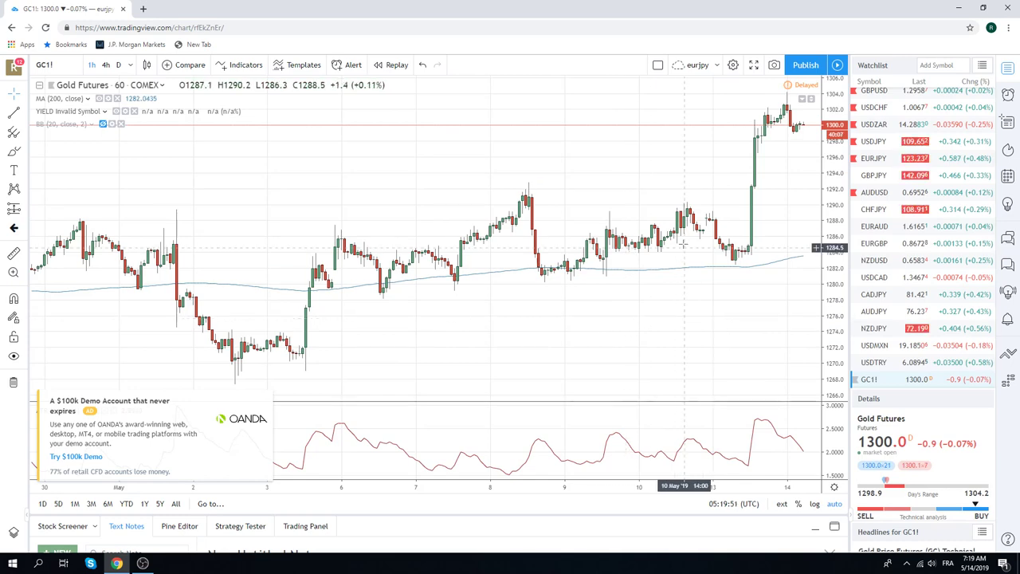
pyautogui.scroll(-2, 684, 246)
pyautogui.scroll(-2, 662, 244)
pyautogui.scroll(-2, 638, 242)
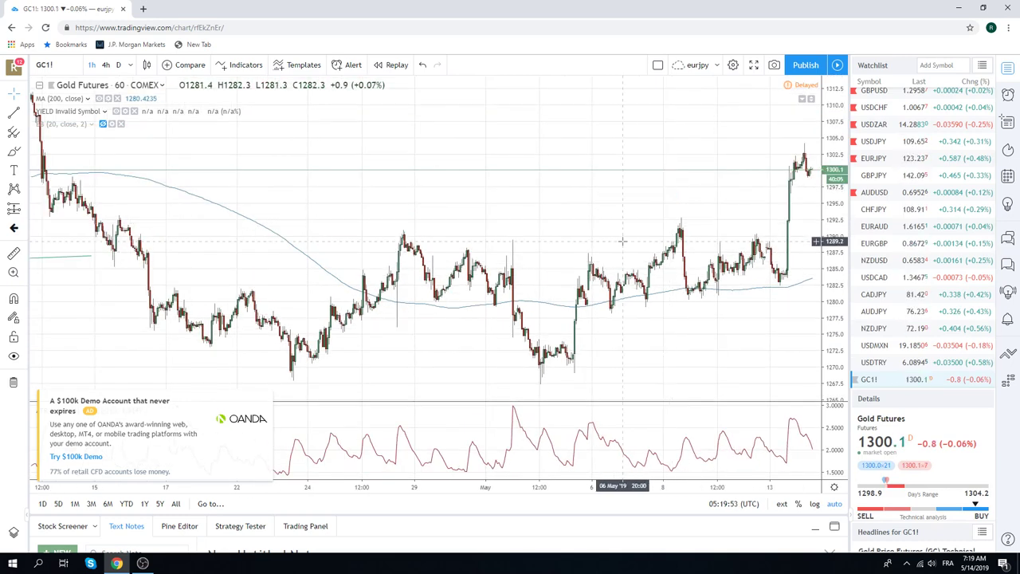
pyautogui.click(118, 64)
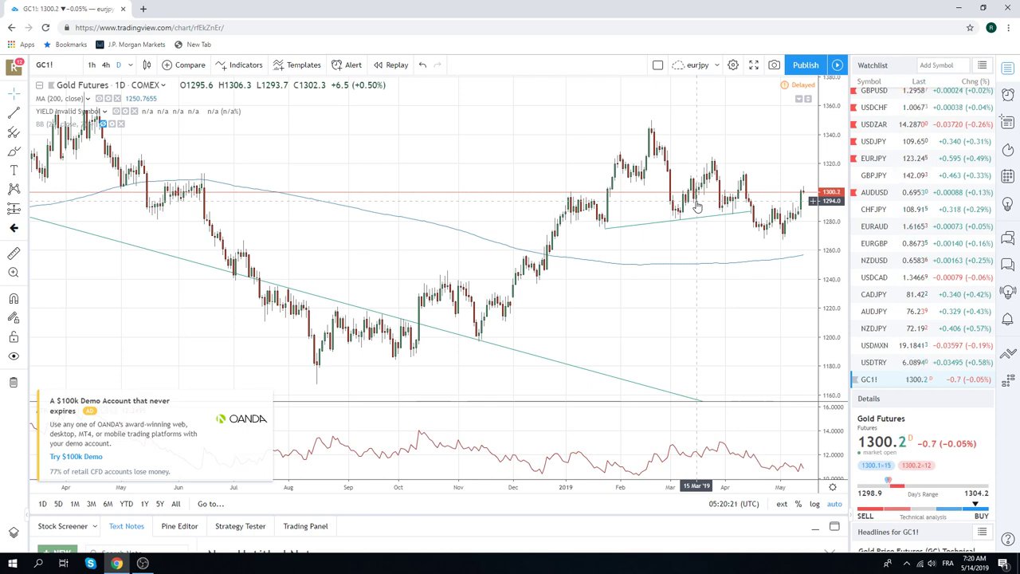
pyautogui.scroll(1, 915, 219)
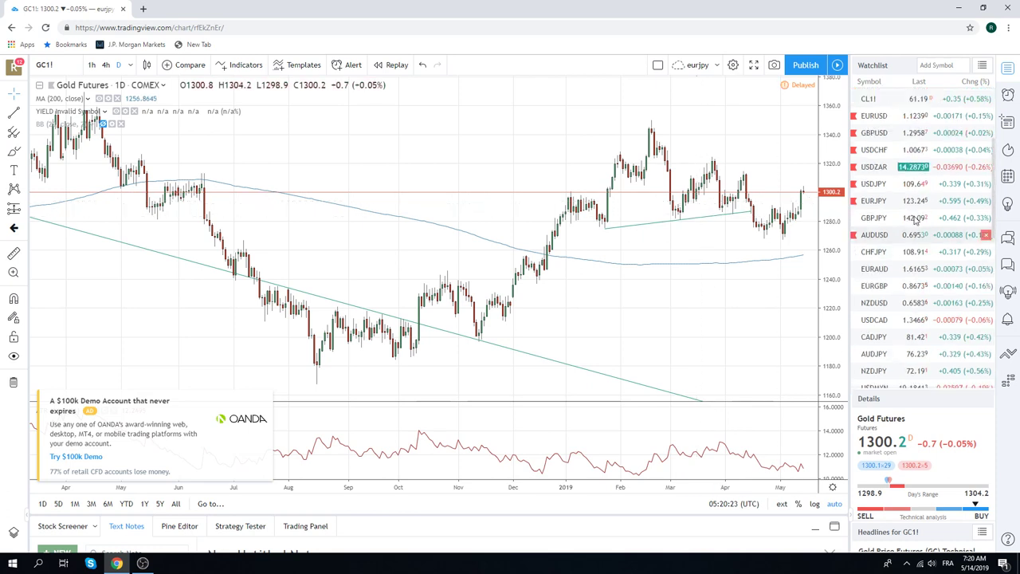
pyautogui.scroll(1, 915, 219)
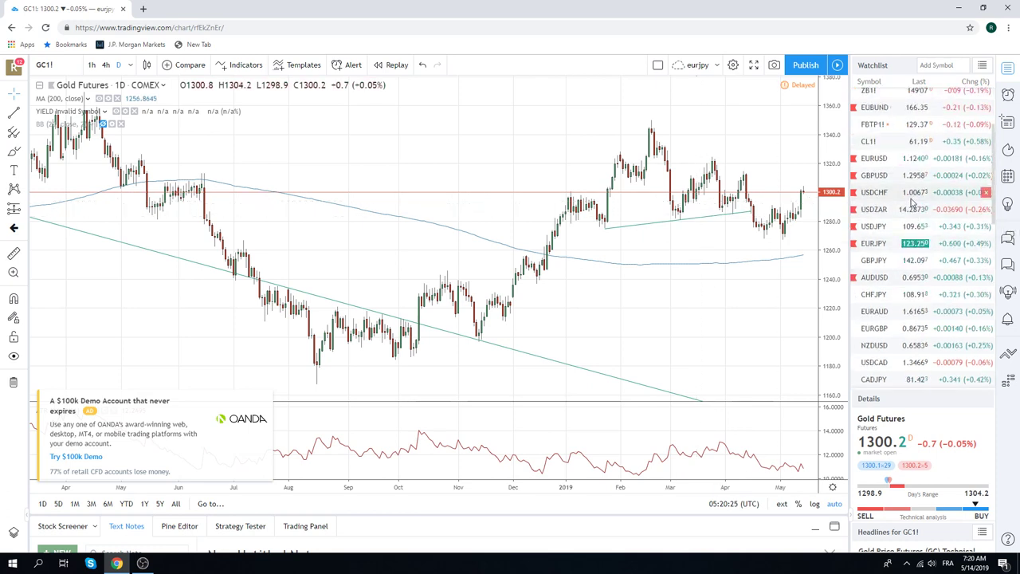
pyautogui.scroll(-1, 913, 203)
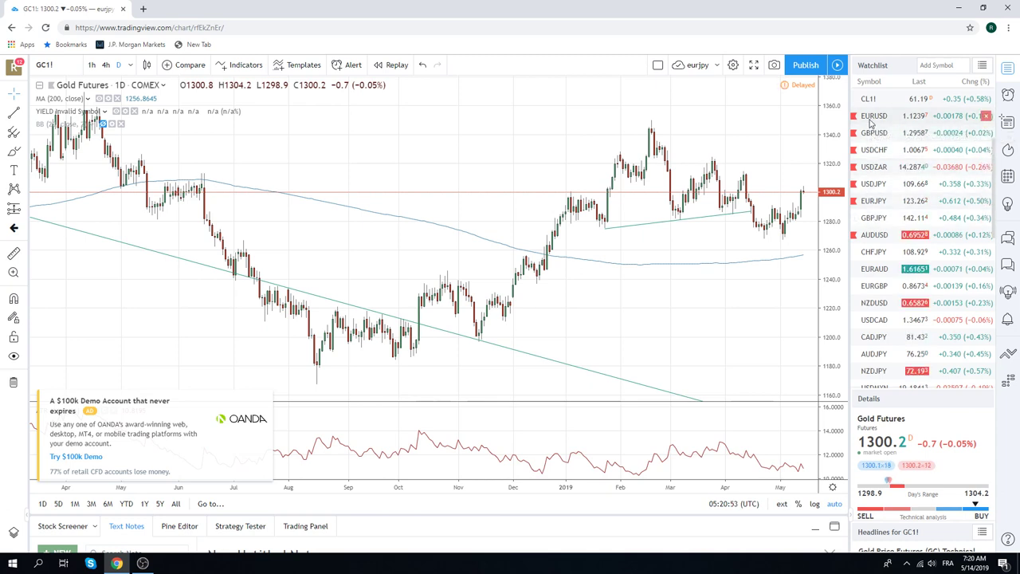
pyautogui.scroll(-2, 915, 215)
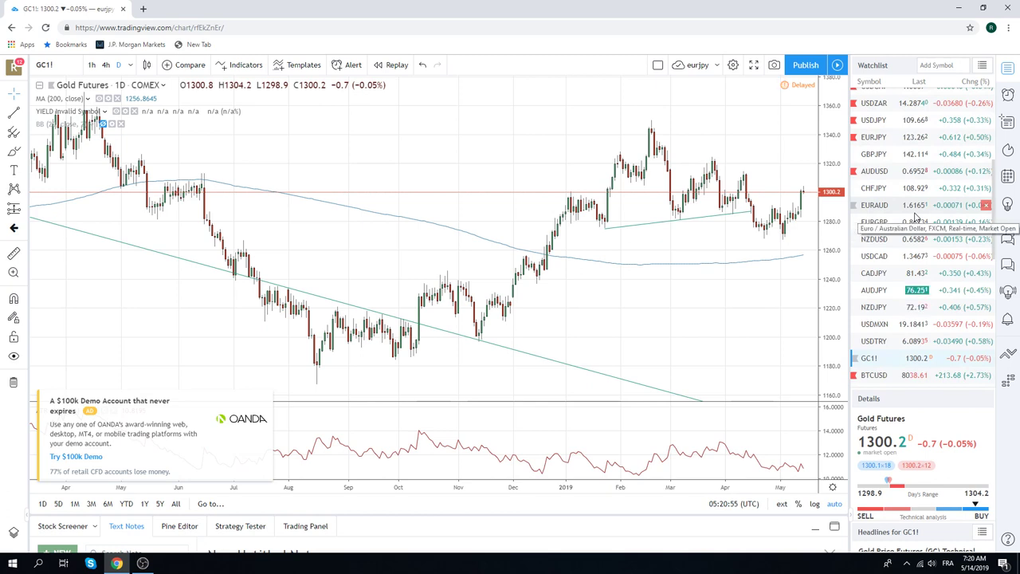